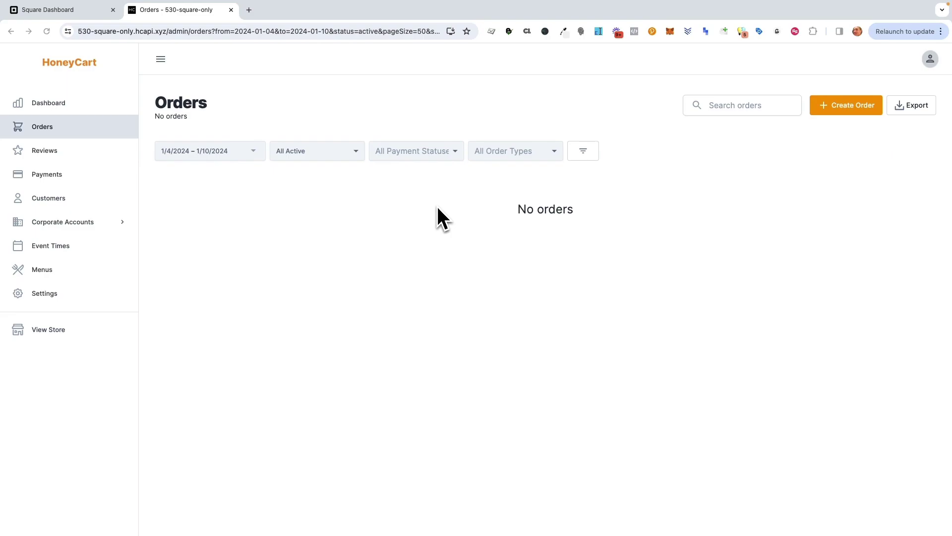
- Open the Square integration in the store's settings and authorize it, allowing all the requested Square permissions
left_click(79, 295)
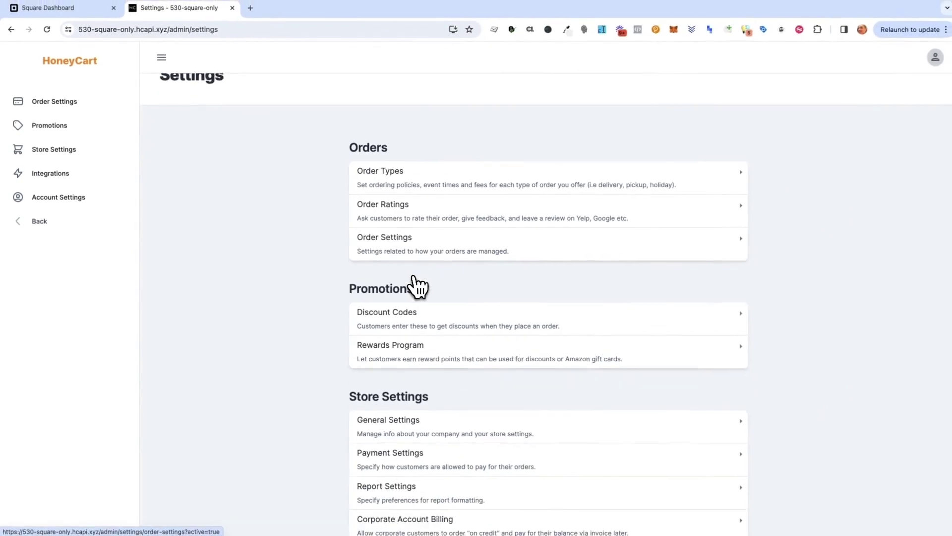
scroll(409, 275, "down", 1)
scroll(411, 281, "down", 9)
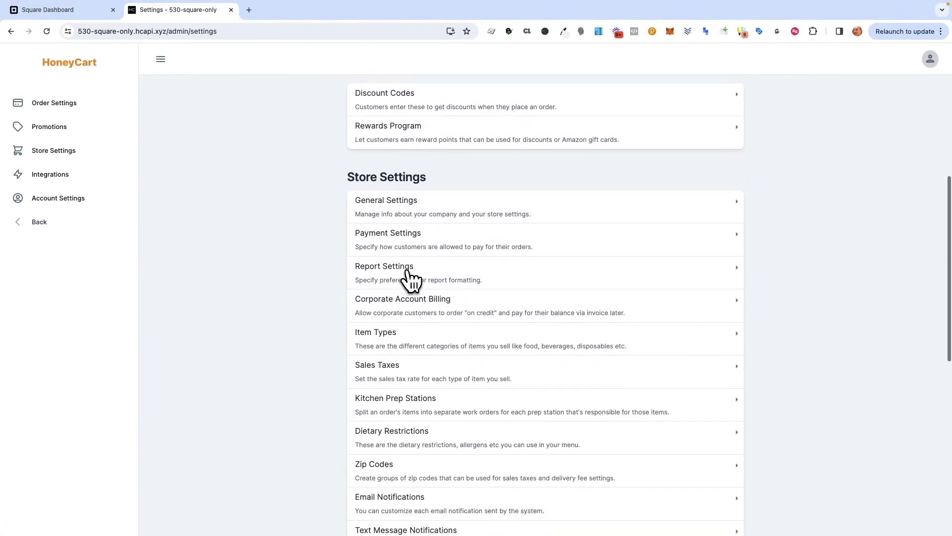
scroll(409, 280, "down", 4)
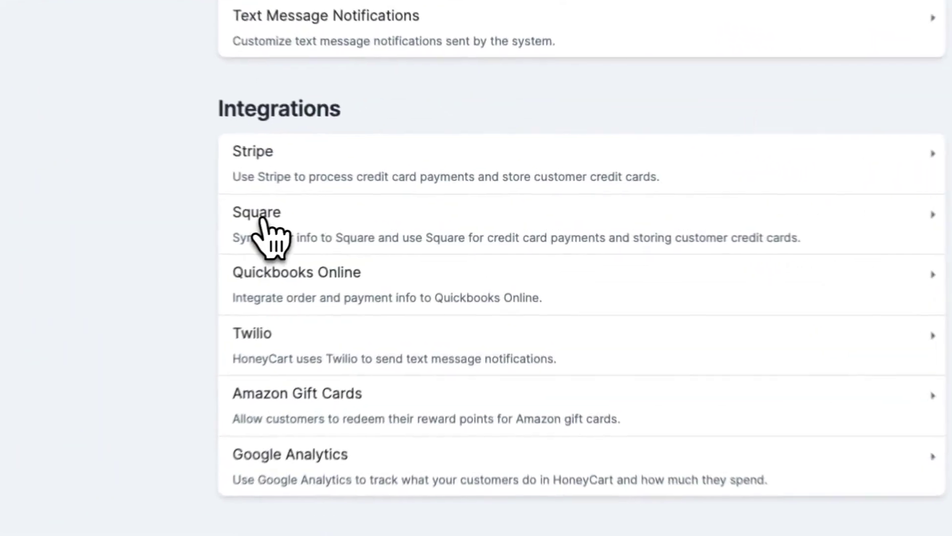
left_click(261, 218)
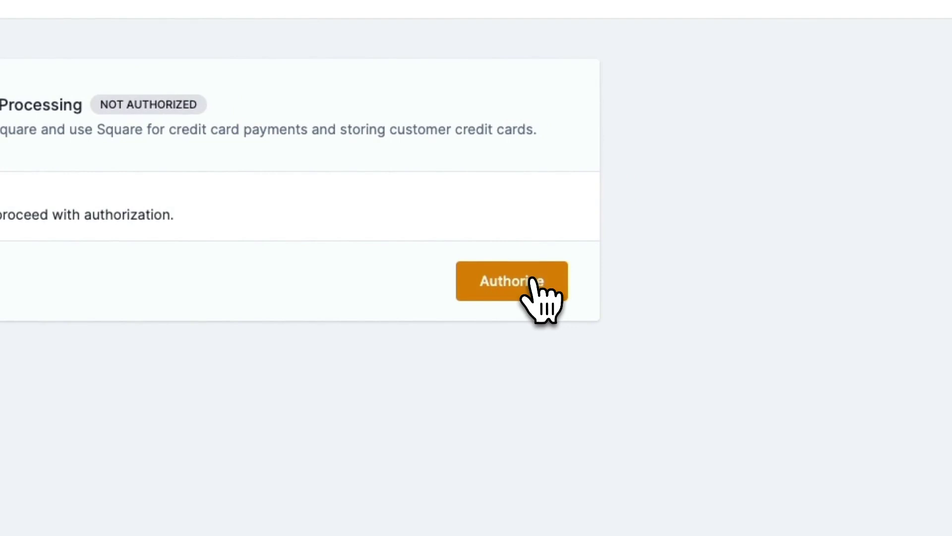
left_click(533, 279)
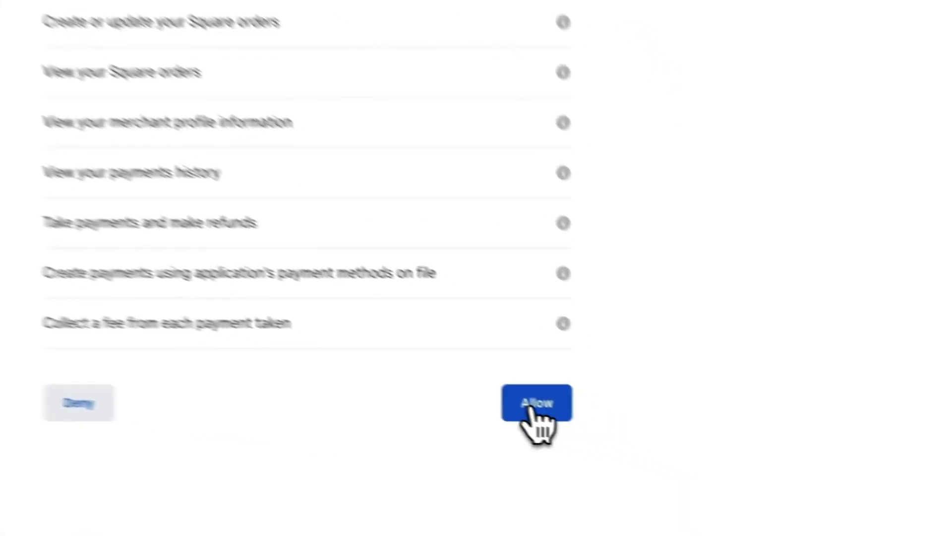
left_click(711, 463)
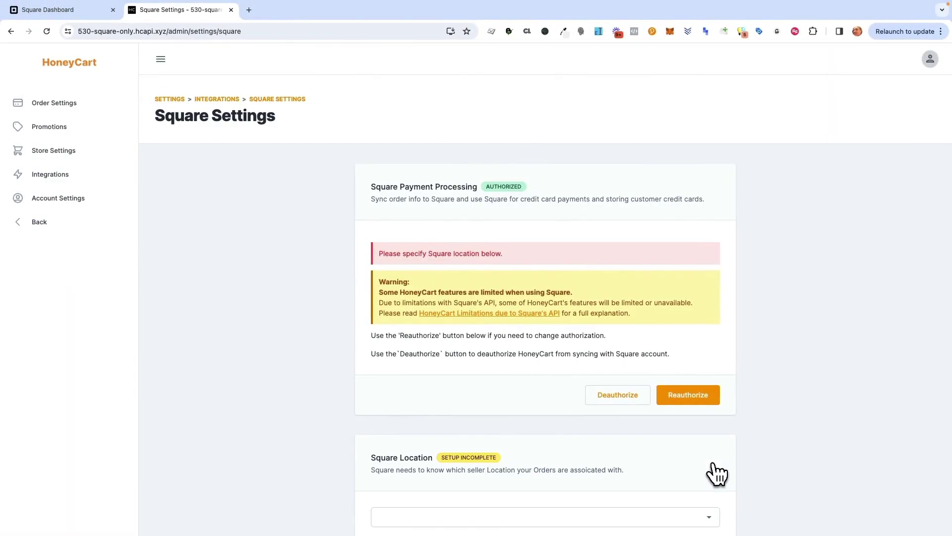
- Set the Square location associated with orders to Catering Orders and save it
scroll(680, 408, "down", 1)
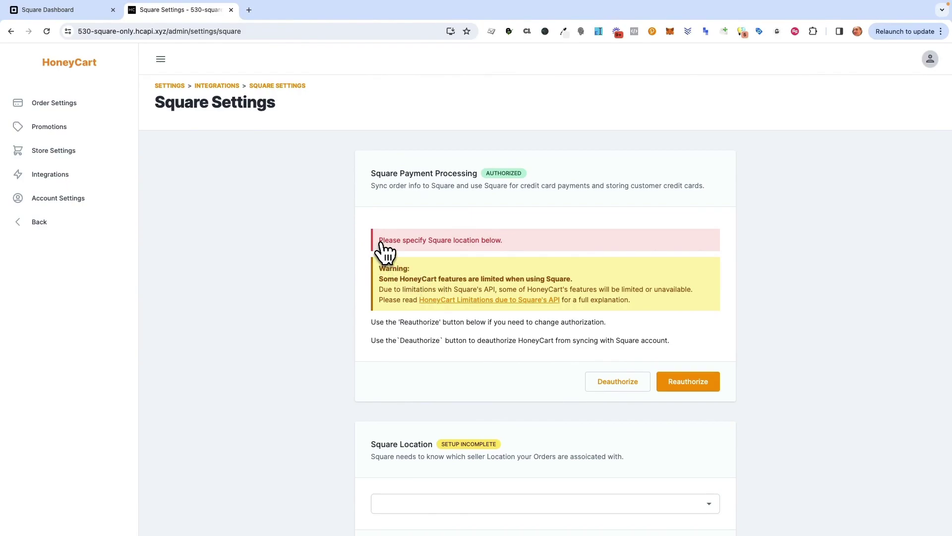
scroll(382, 246, "down", 2)
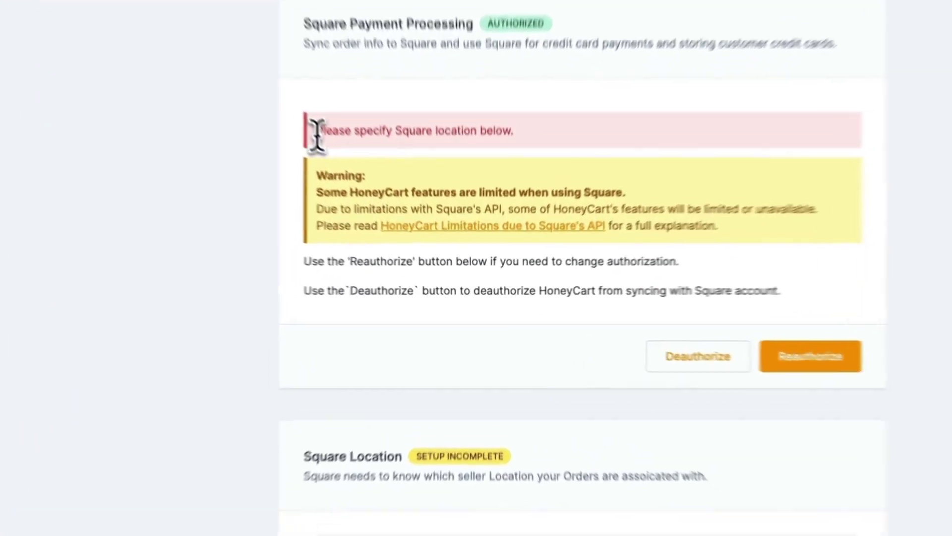
left_click_drag(379, 213, 515, 215)
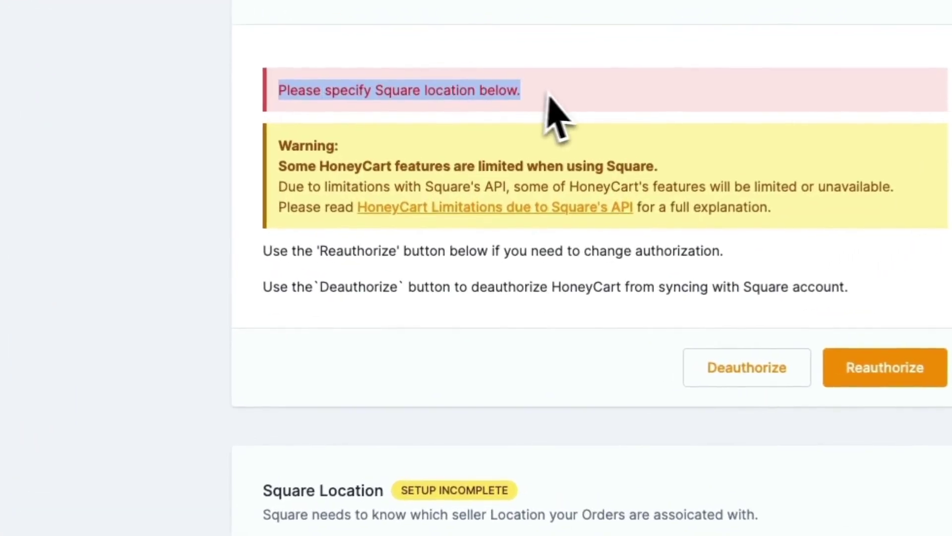
scroll(638, 106, "down", 5)
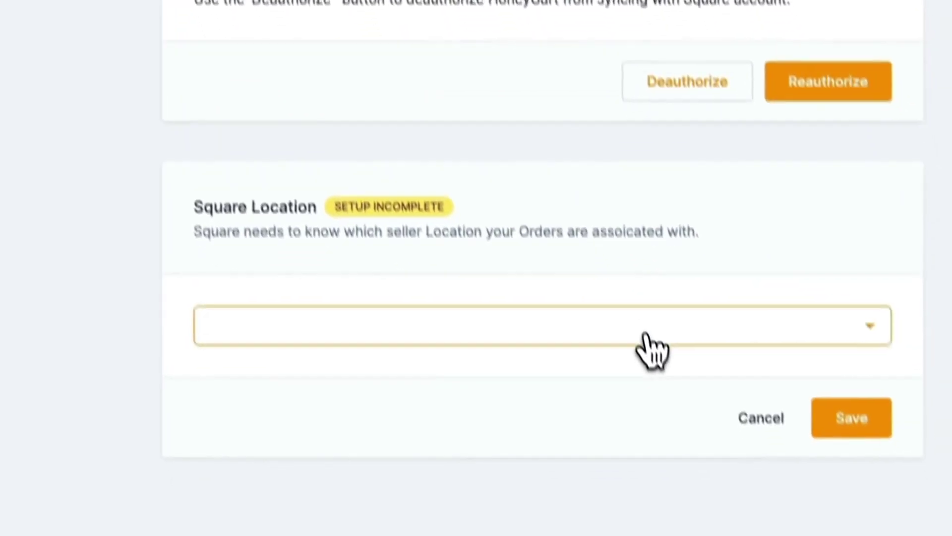
left_click(646, 336)
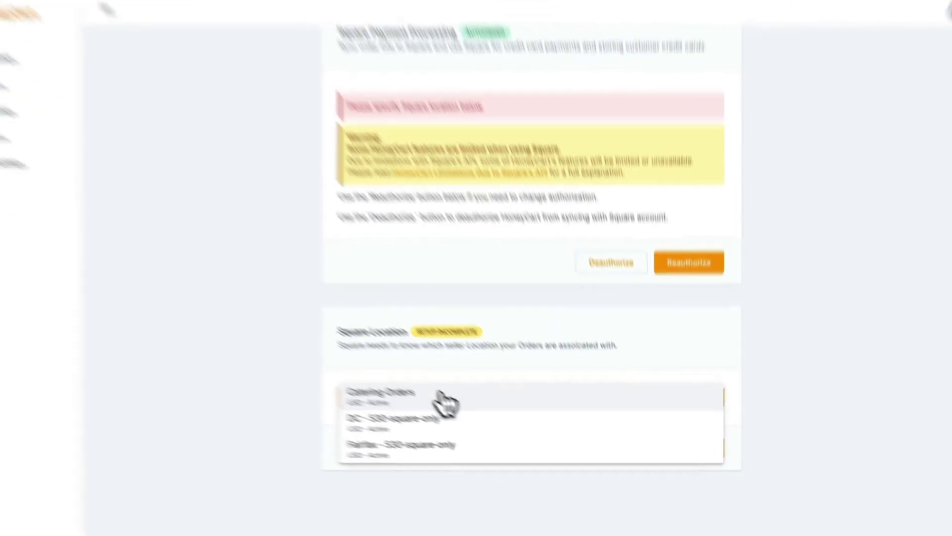
left_click(447, 407)
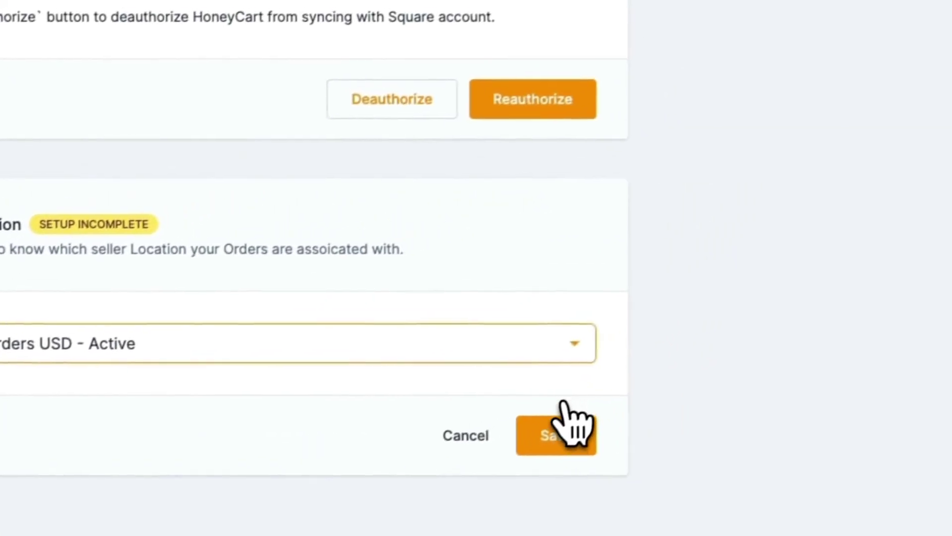
left_click(728, 380)
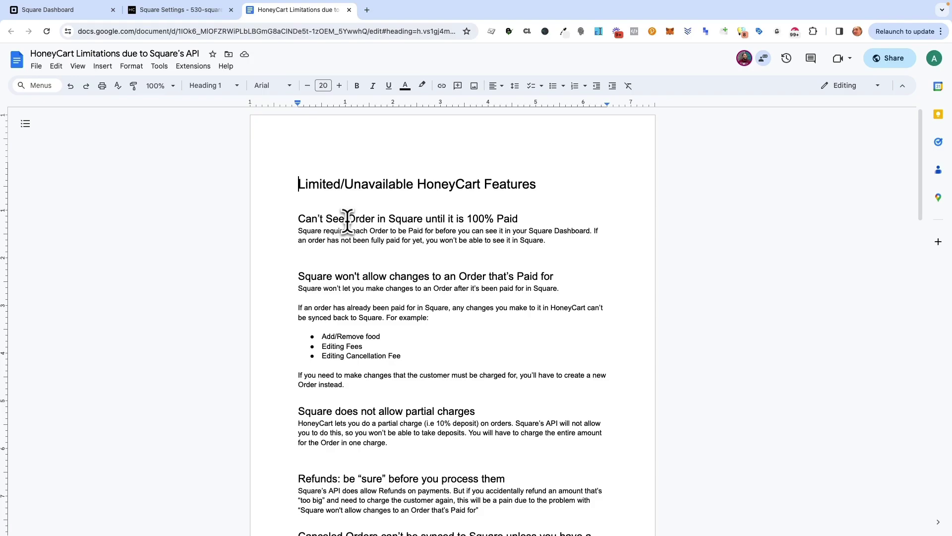
- Review the Square API limitations document's sections on changing paid orders, partial charges, refunds and canceled orders
scroll(432, 323, "down", 1)
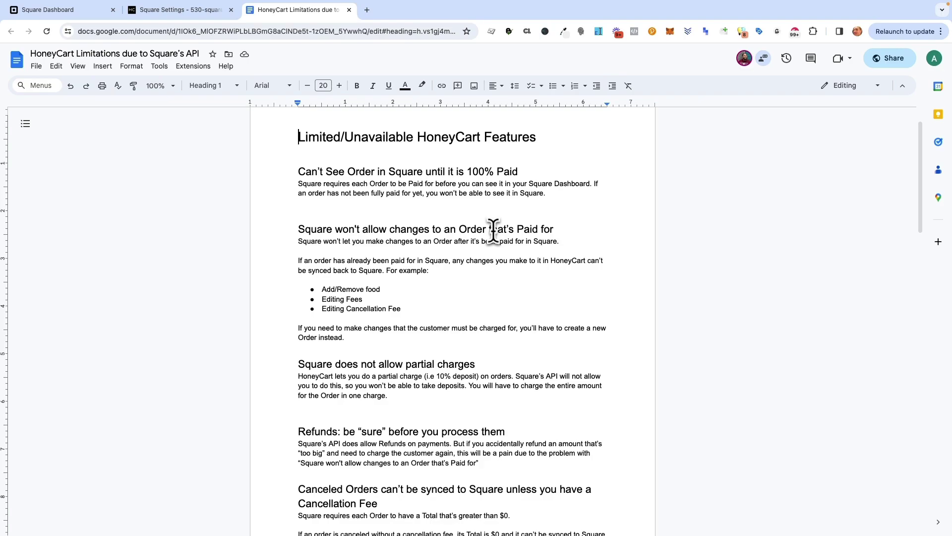
scroll(493, 230, "down", 5)
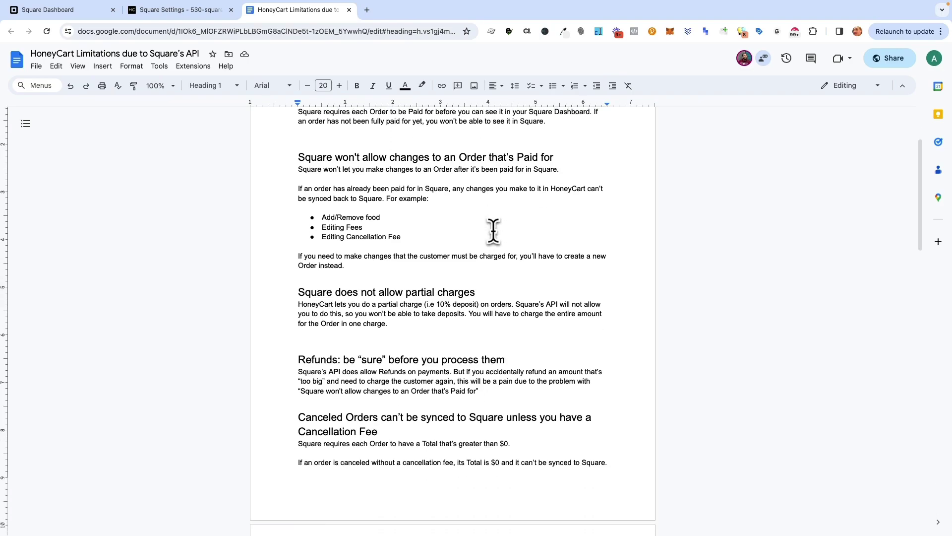
left_click_drag(273, 288, 564, 294)
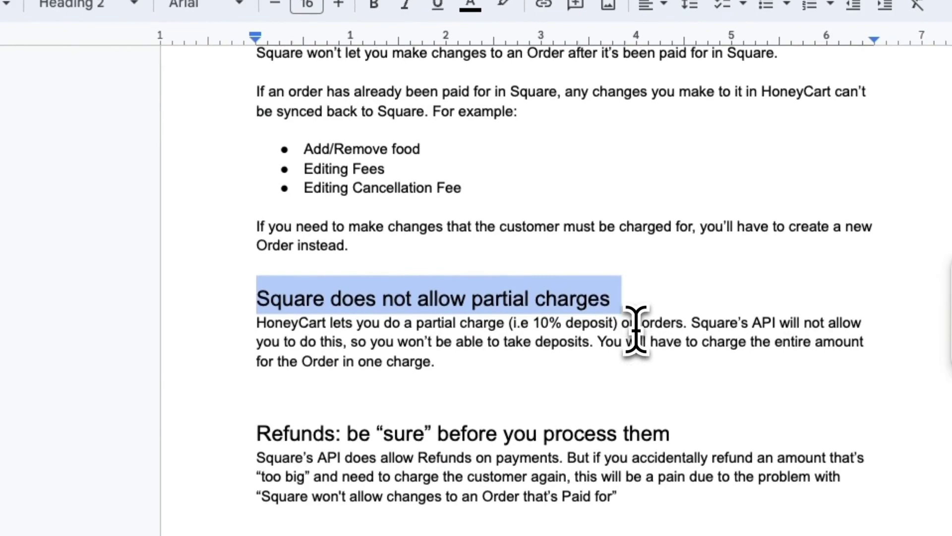
scroll(636, 330, "down", 2)
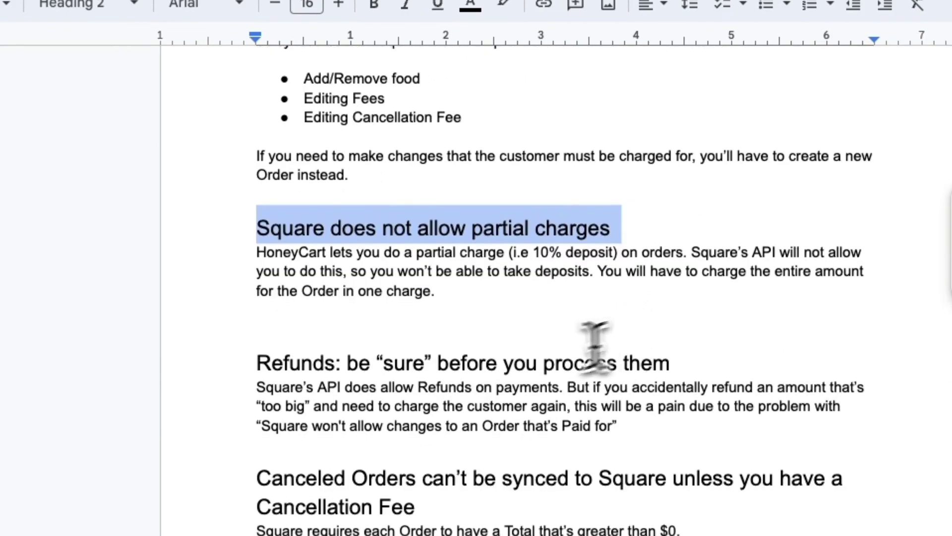
left_click(255, 369)
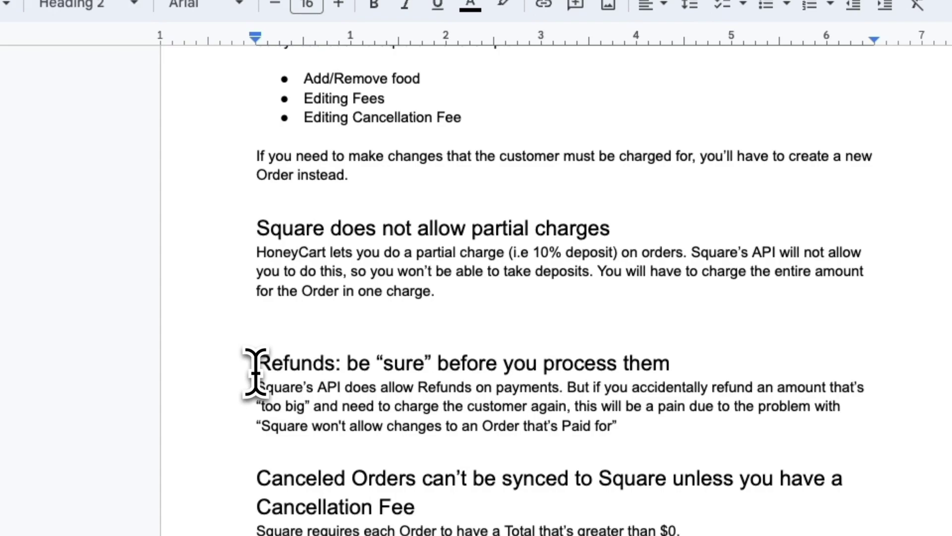
scroll(256, 372, "down", 1)
left_click_drag(252, 362, 702, 358)
scroll(702, 364, "down", 1)
scroll(702, 365, "down", 4)
scroll(702, 367, "down", 10)
- Read the document's sections on corporate accounts, Stripe and cash/check orders, and the recommendations for automated credit card charges
left_click(262, 165)
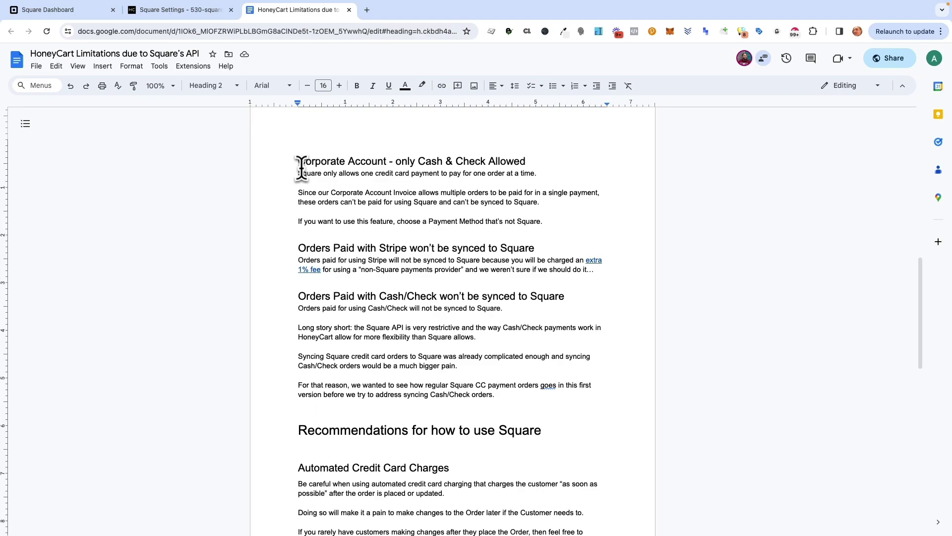
left_click(297, 175)
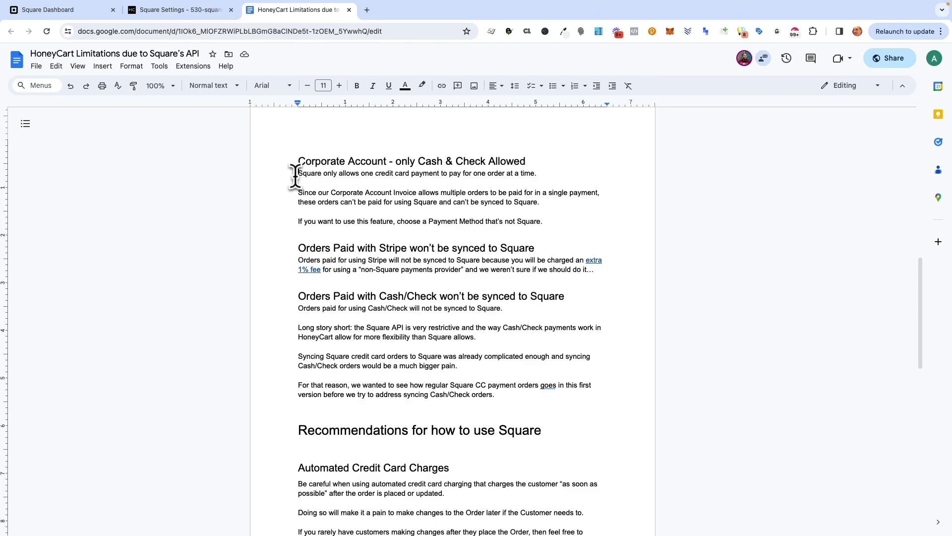
scroll(294, 174, "down", 1)
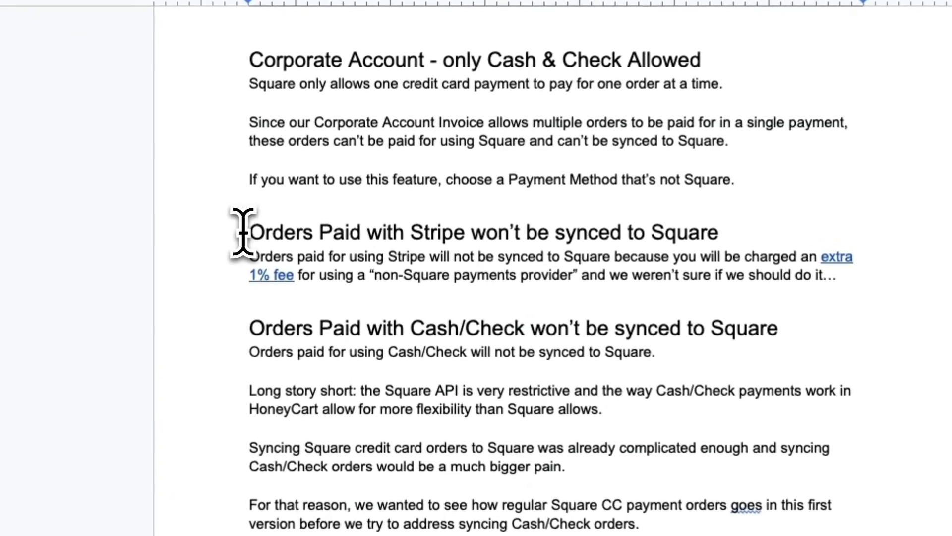
left_click_drag(243, 232, 474, 232)
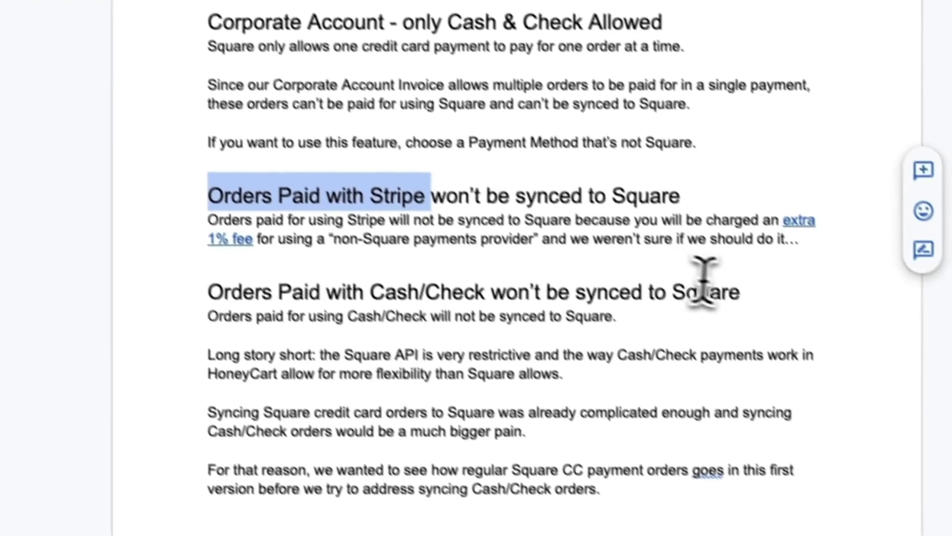
left_click(754, 328)
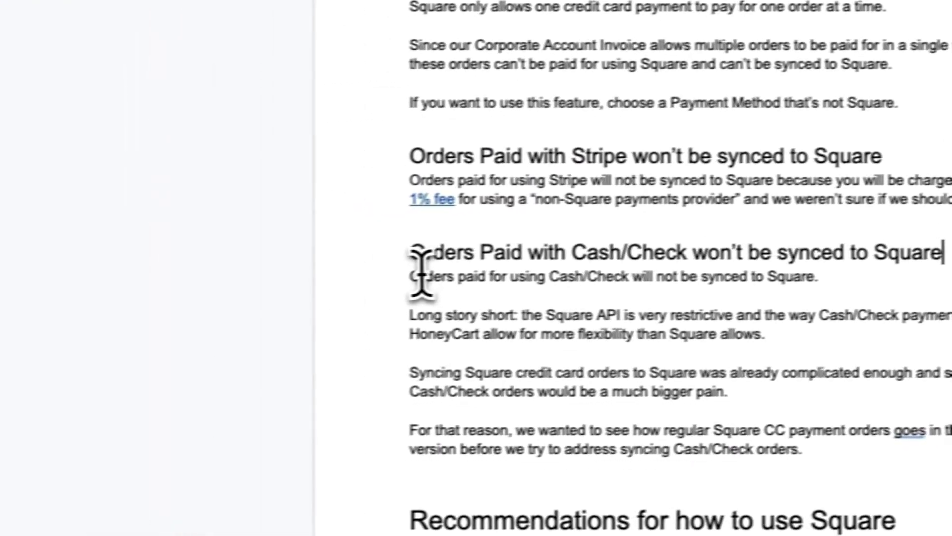
scroll(189, 283, "down", 5)
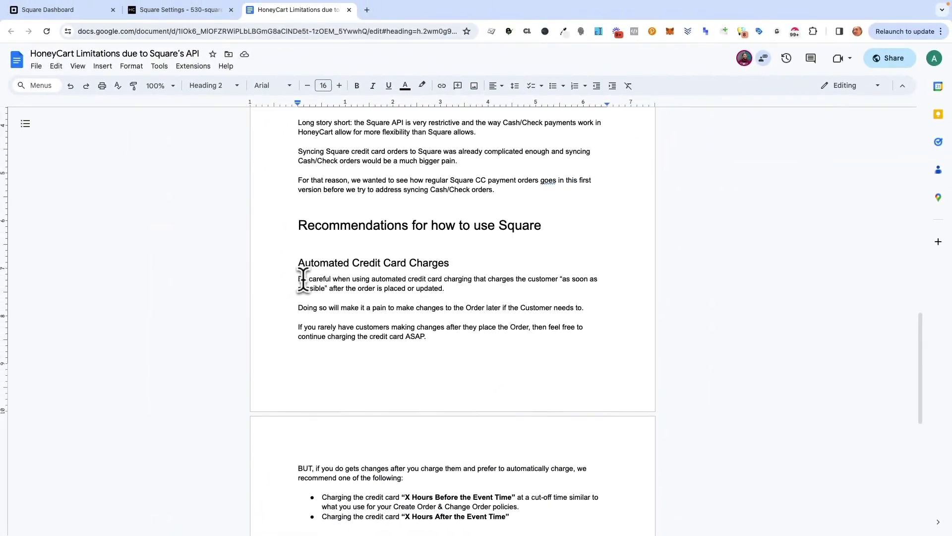
left_click_drag(296, 263, 444, 261)
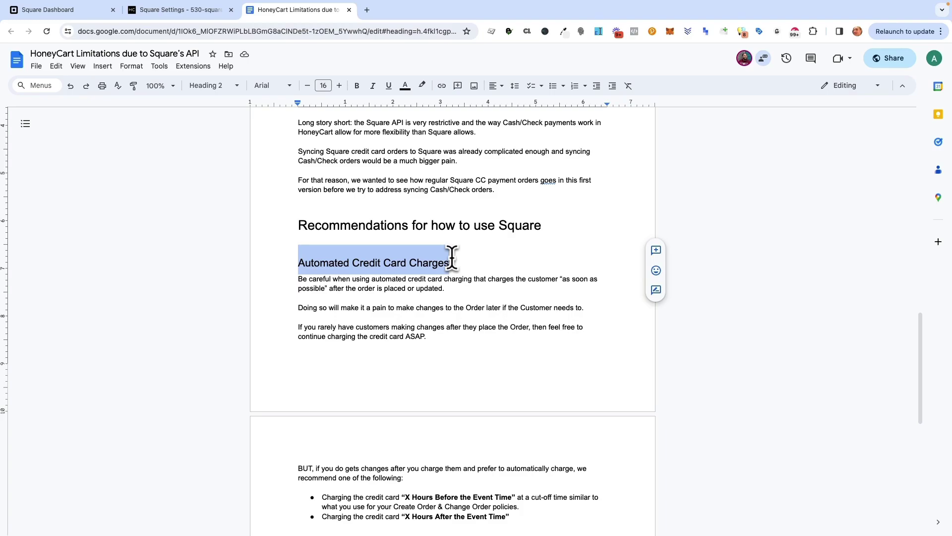
scroll(452, 258, "down", 2)
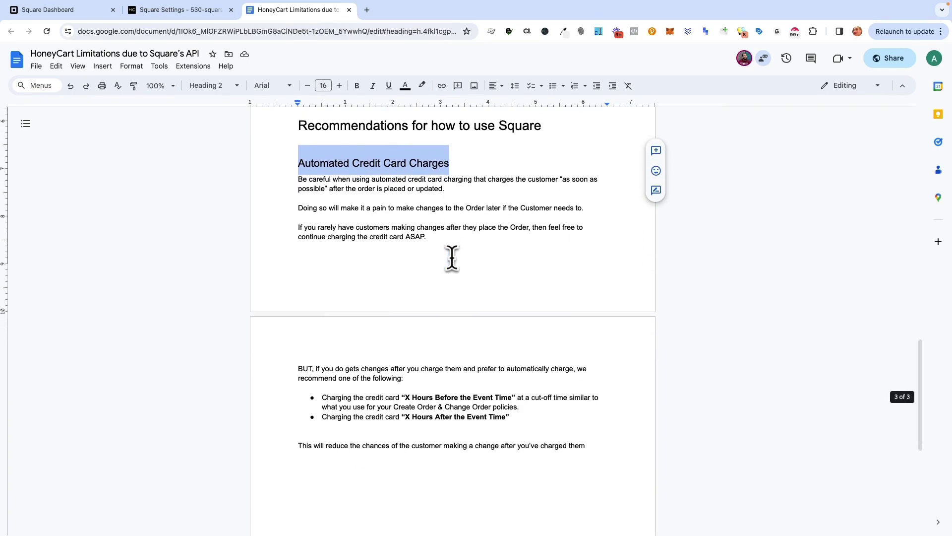
- Return to HoneyCart's Payment Settings, choose Square as the credit card processor under Payment Methods, and save
left_click(158, 18)
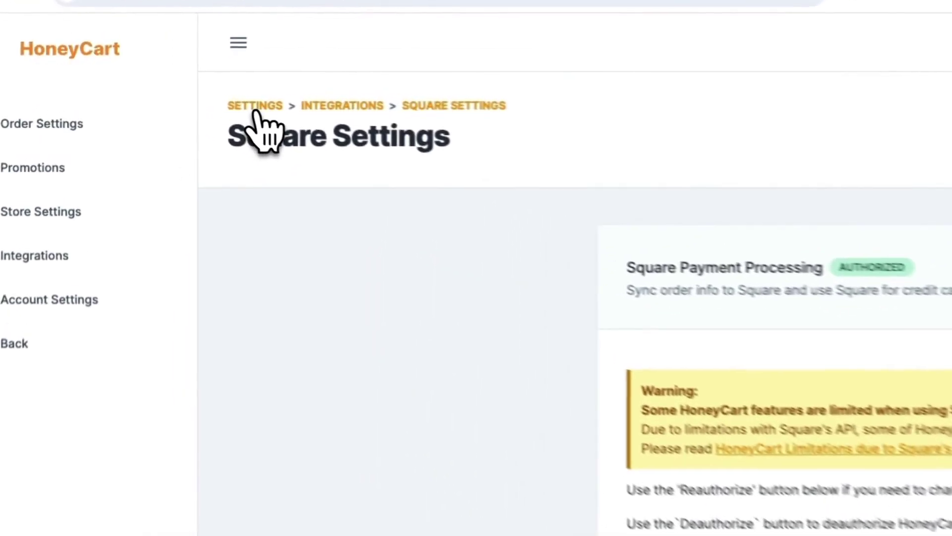
left_click(168, 93)
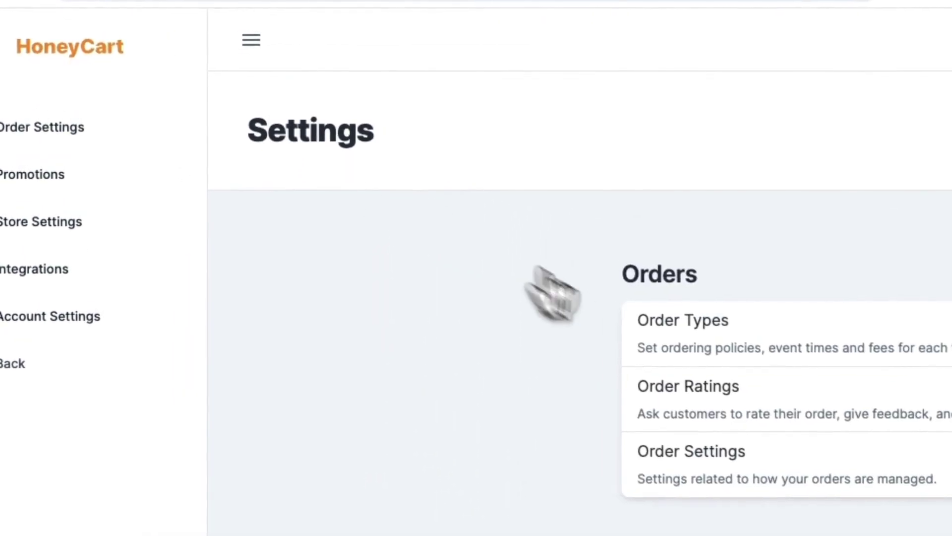
scroll(717, 454, "down", 8)
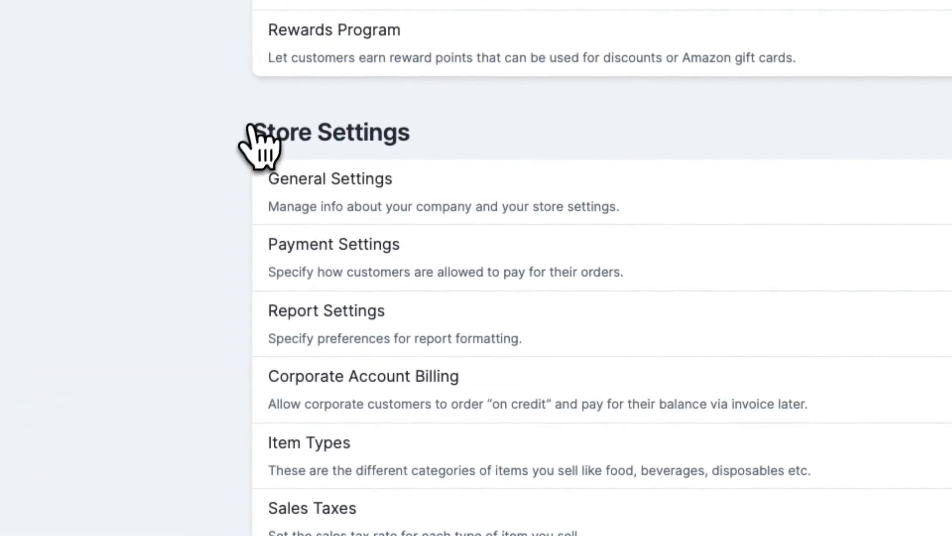
scroll(332, 268, "down", 5)
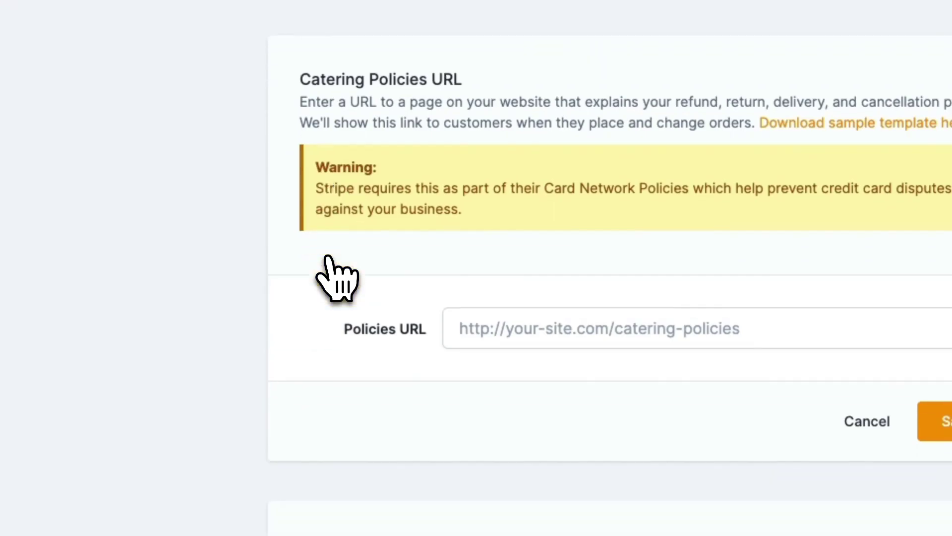
left_click_drag(369, 430, 563, 419)
left_click(640, 419)
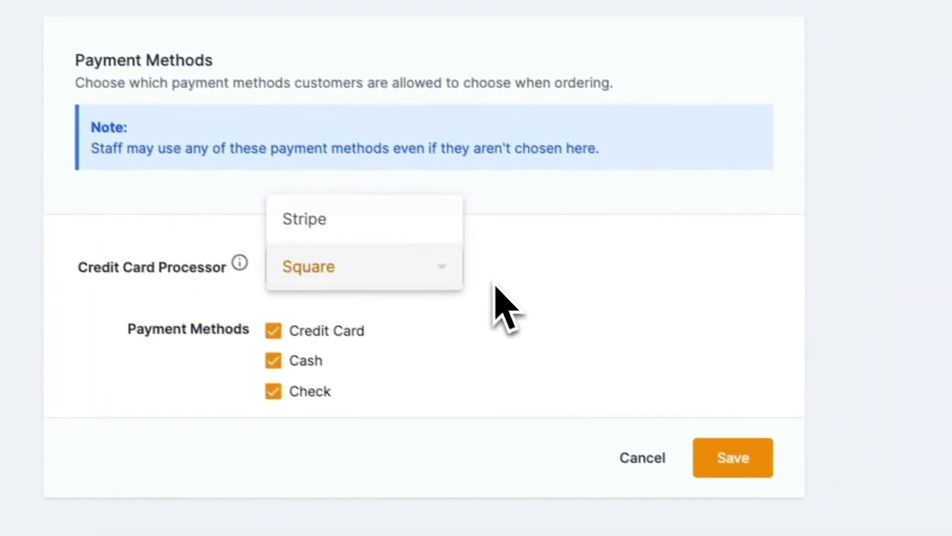
left_click(719, 430)
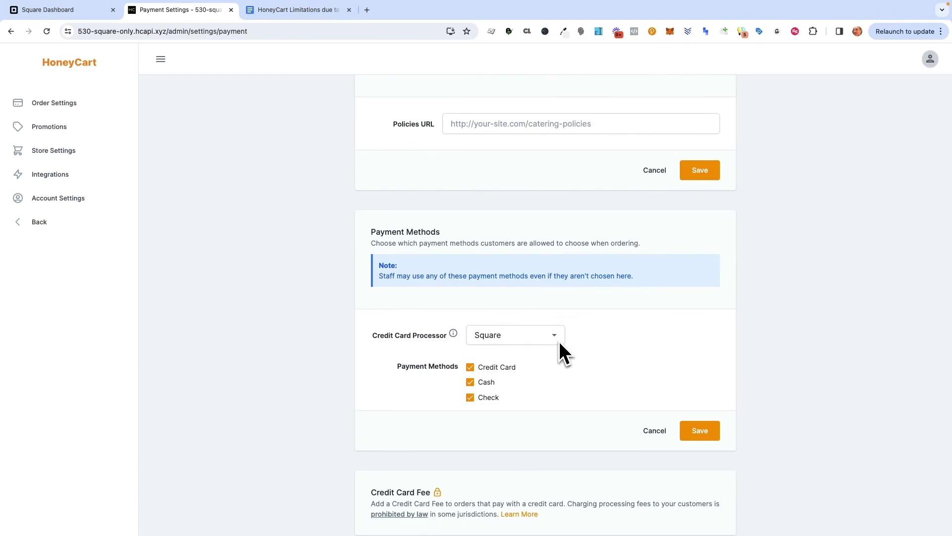
- Go back through the settings list and reopen Payment Settings to review the Catering Policies URL and Payment Methods sections
scroll(514, 298, "left", 5)
scroll(516, 297, "down", 5)
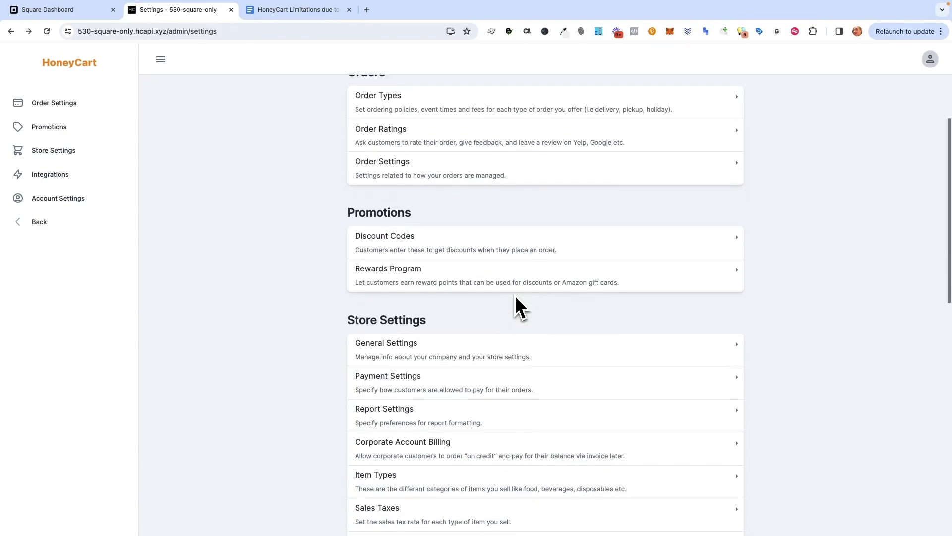
scroll(520, 300, "down", 5)
scroll(519, 300, "down", 2)
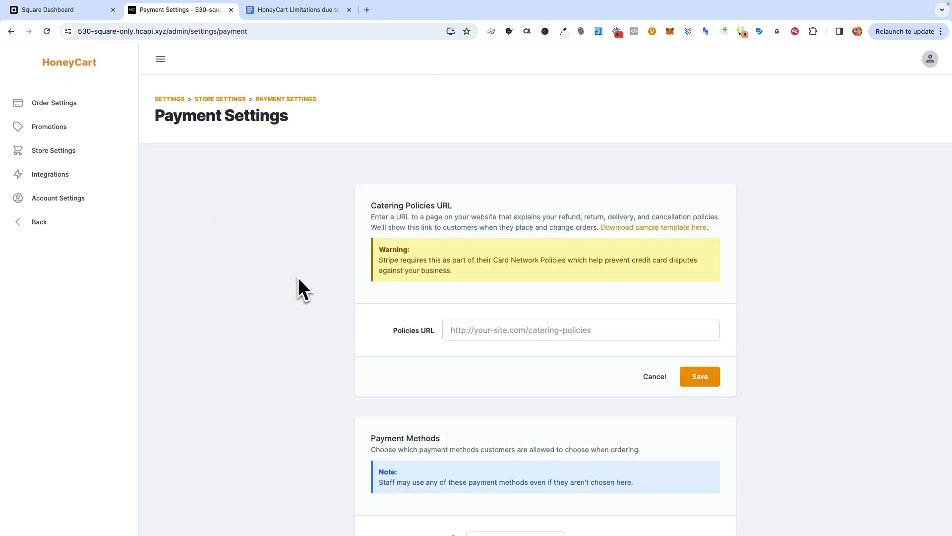
scroll(298, 278, "down", 2)
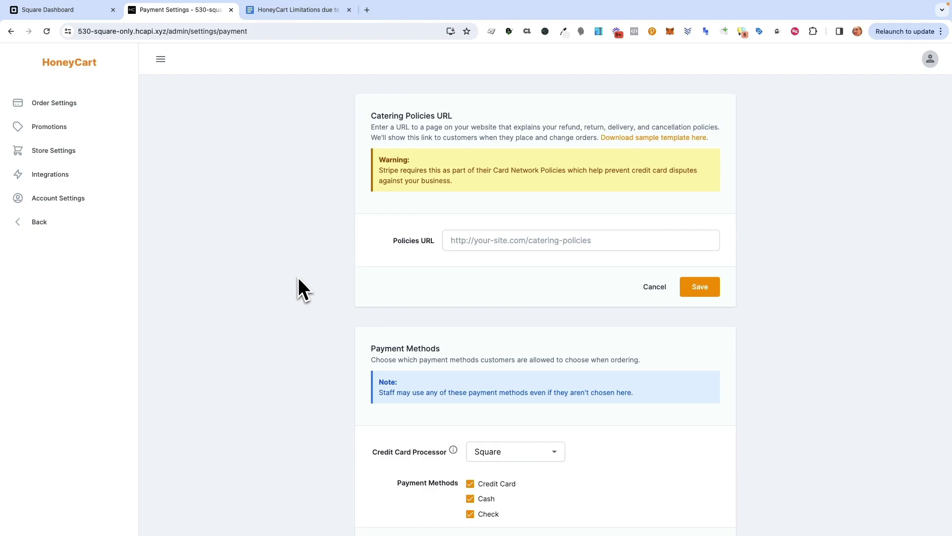
- Review the Credit Card Processor and Payment Methods options in the Payment Settings
scroll(299, 278, "down", 1)
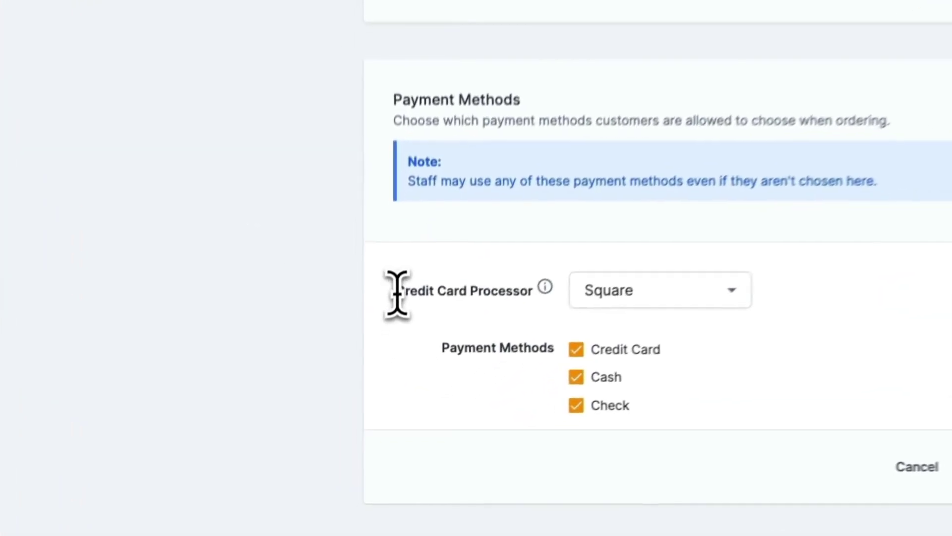
left_click_drag(397, 293, 534, 283)
scroll(551, 264, "down", 3)
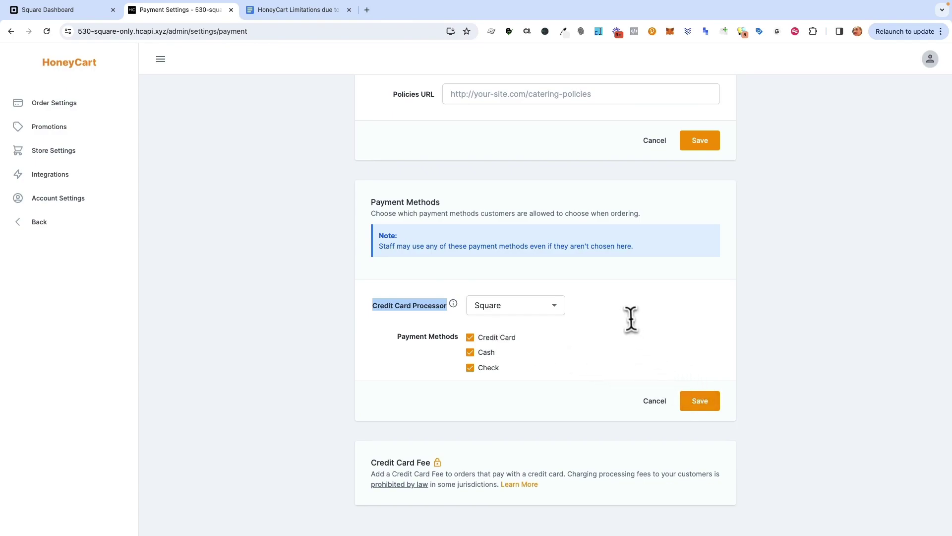
- Leave the settings for the Orders page and start creating a new order
left_click(73, 230)
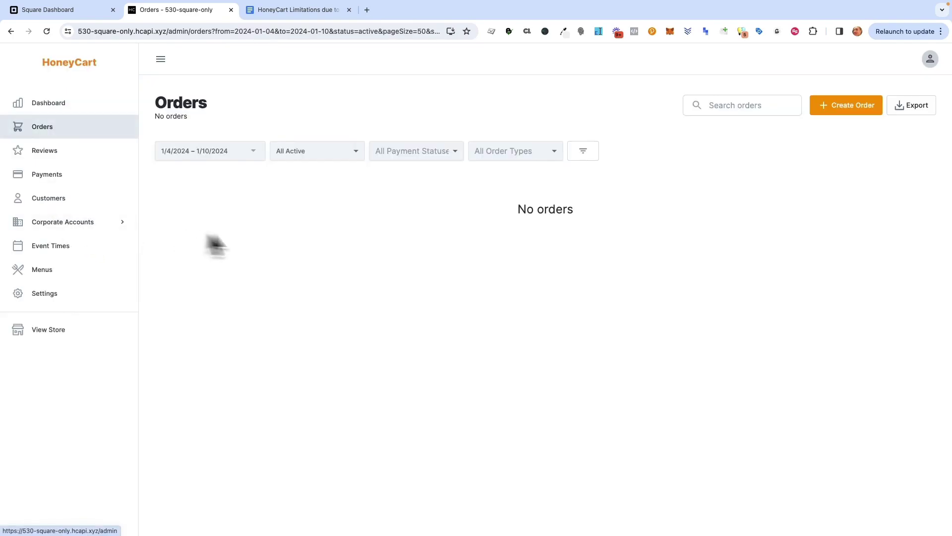
left_click(848, 109)
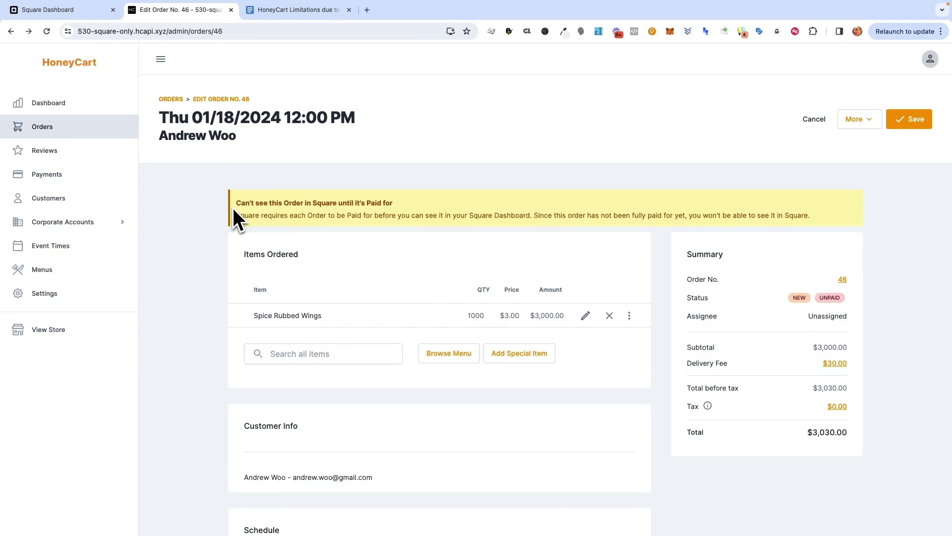
- Read the unpaid Spice Rubbed Wings order's notice about its visibility in Square, briefly checking back with the limitations document
left_click_drag(237, 207, 685, 217)
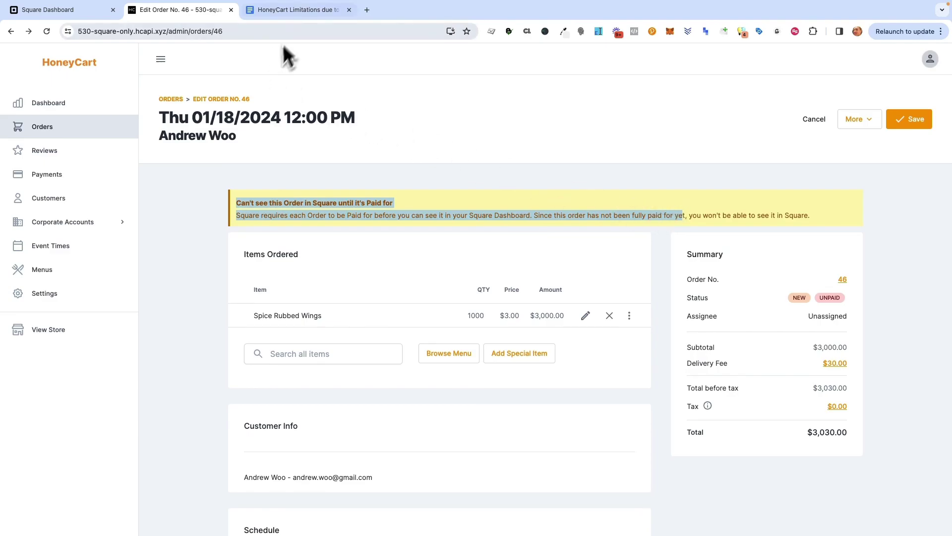
left_click(306, 15)
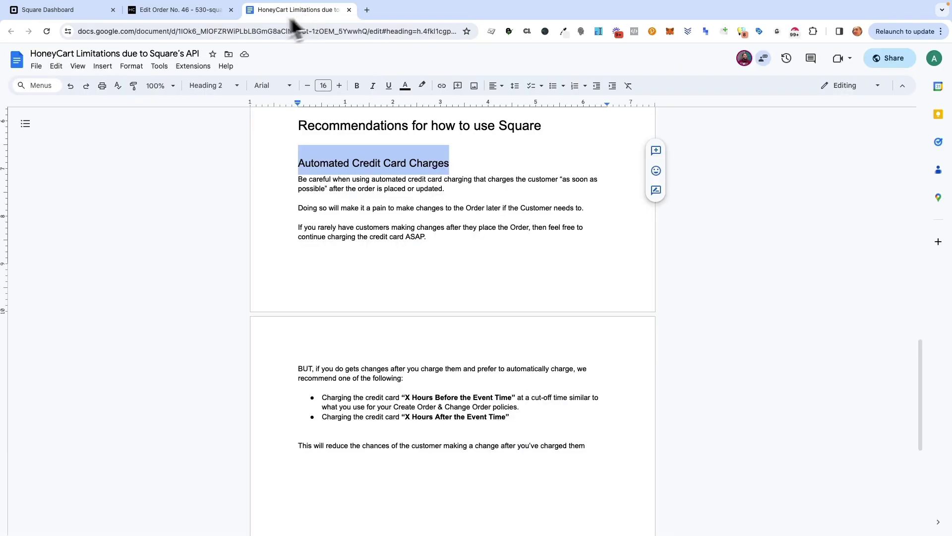
left_click(204, 15)
left_click(332, 231)
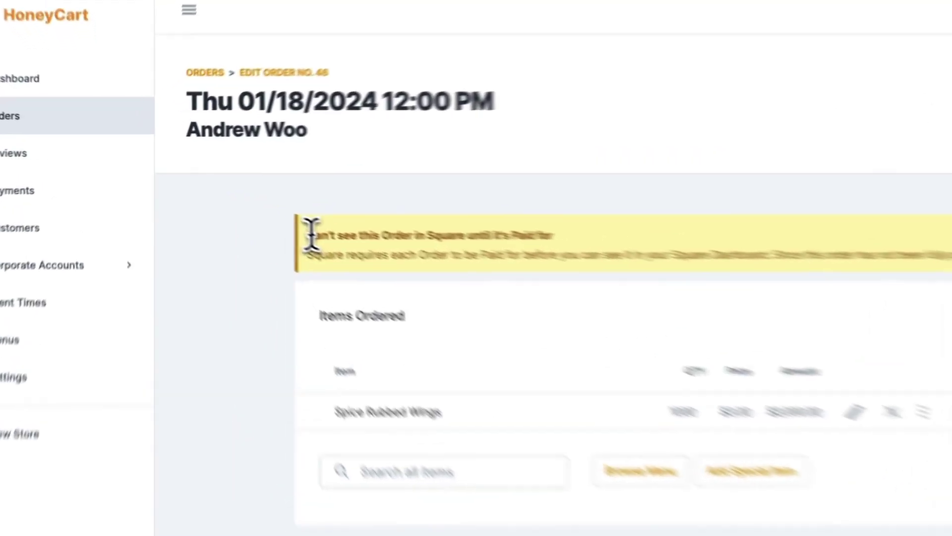
left_click_drag(236, 203, 412, 204)
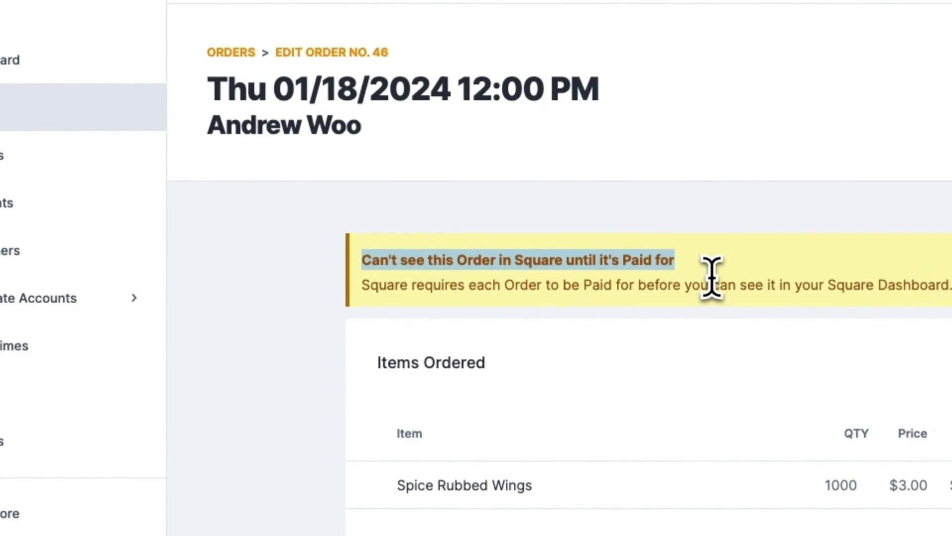
triple_click(708, 284)
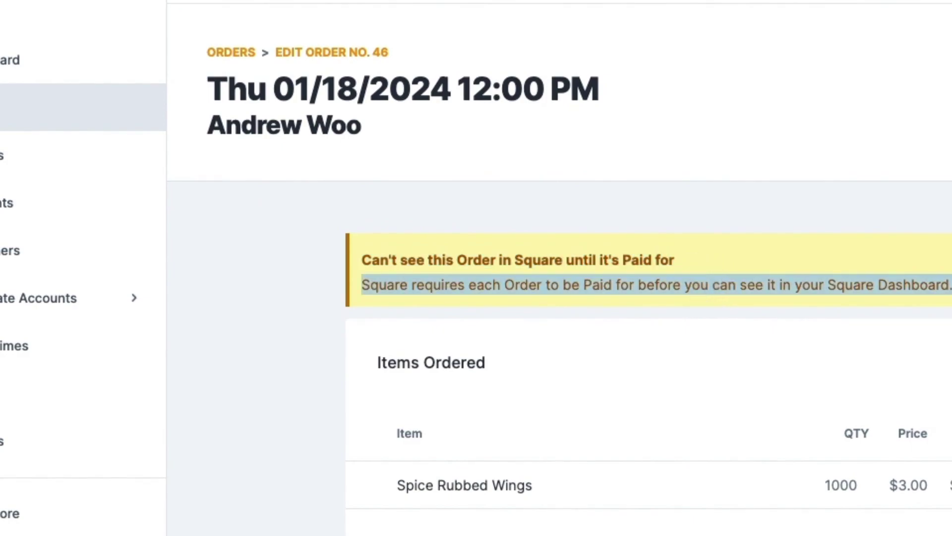
left_click(247, 279)
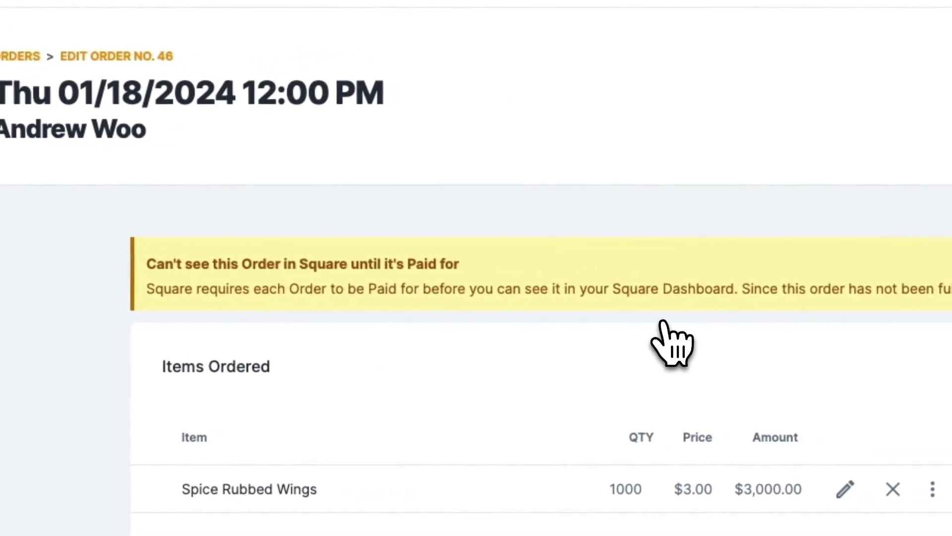
- Return to the payments list and collect the full $3,030.00 balance of the unpaid order with the saved Visa card
key("alt+Left")
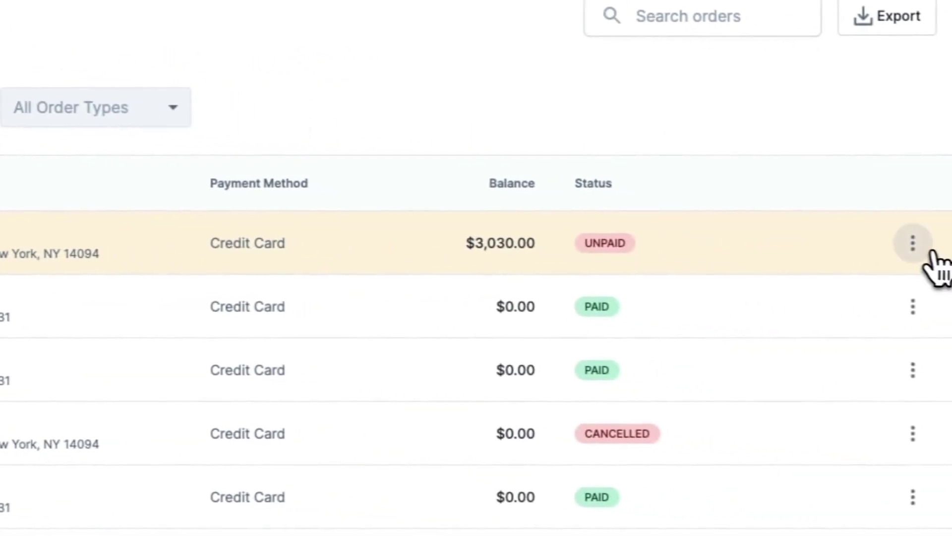
left_click(898, 243)
left_click(884, 281)
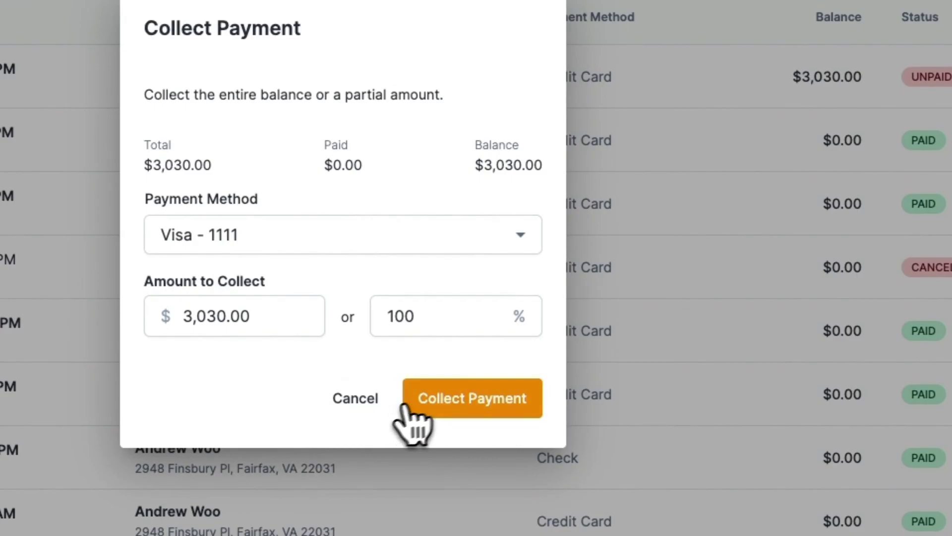
left_click(446, 398)
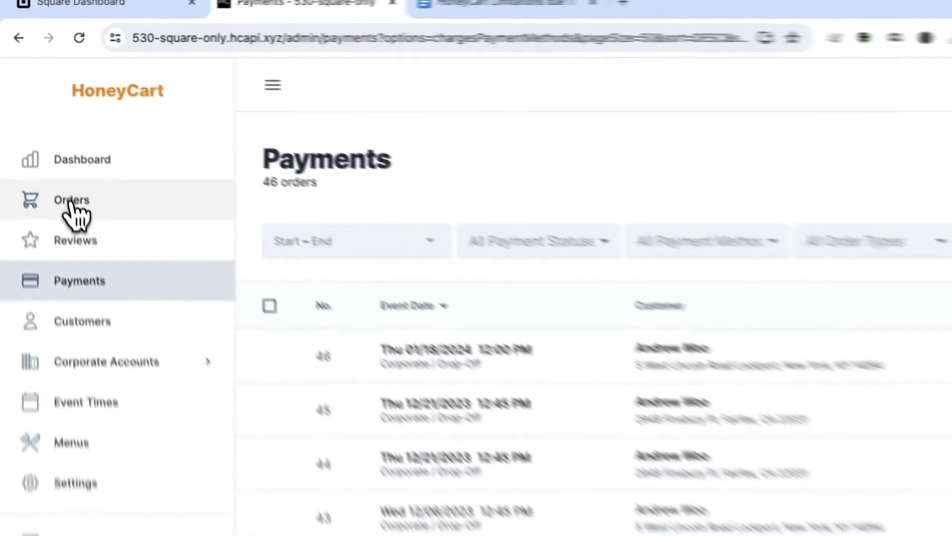
- Open the Orders list and filter it to this month's date range
left_click(40, 127)
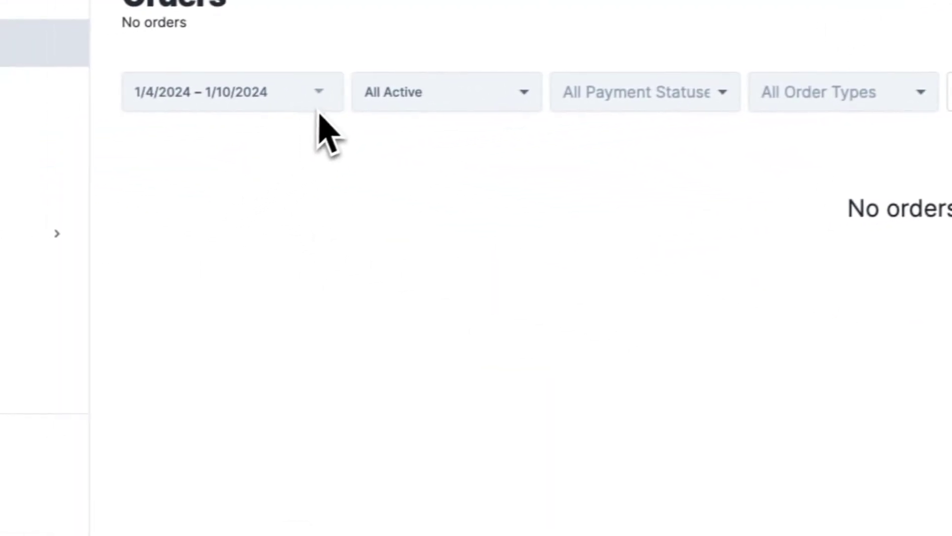
left_click(85, 174)
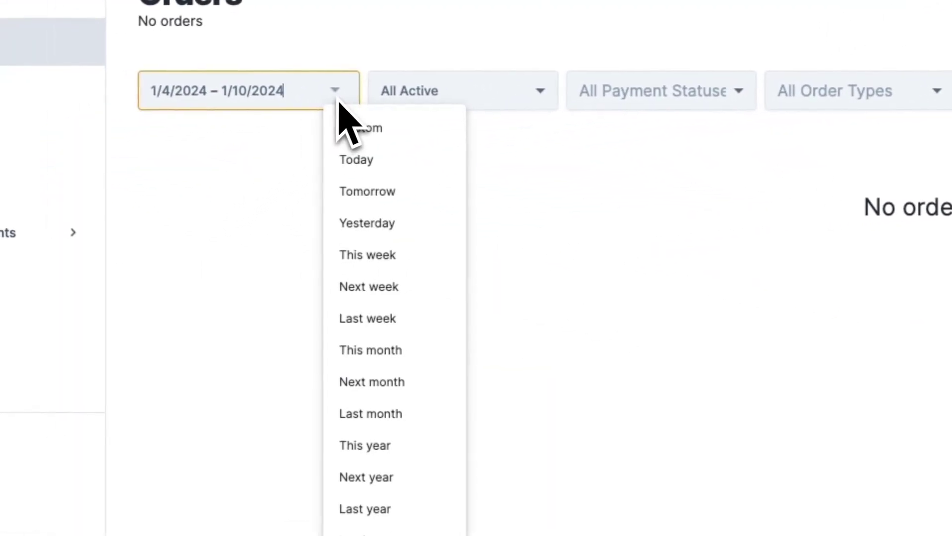
left_click(389, 353)
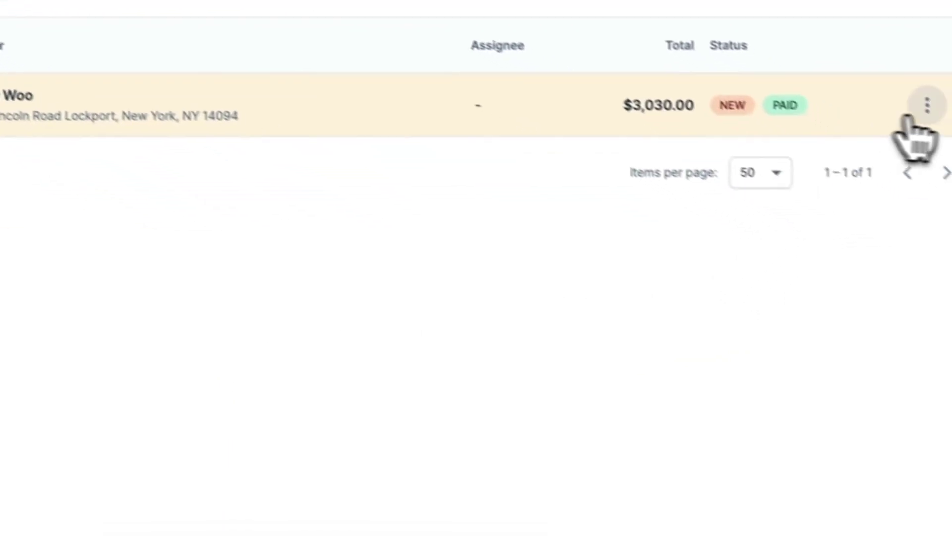
- View the Square info of the January 18 order and examine its order and payment Square IDs
left_click(900, 89)
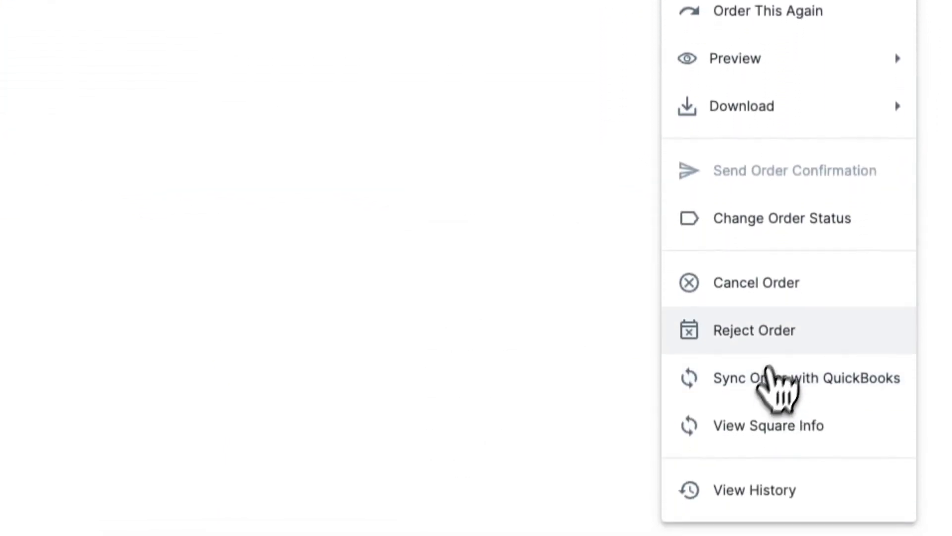
left_click(740, 431)
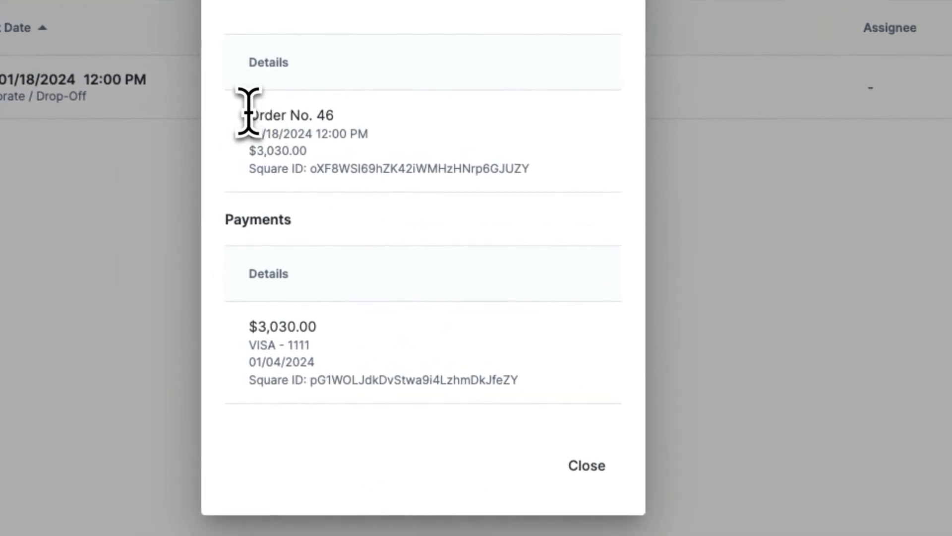
double_click(327, 169)
double_click(331, 380)
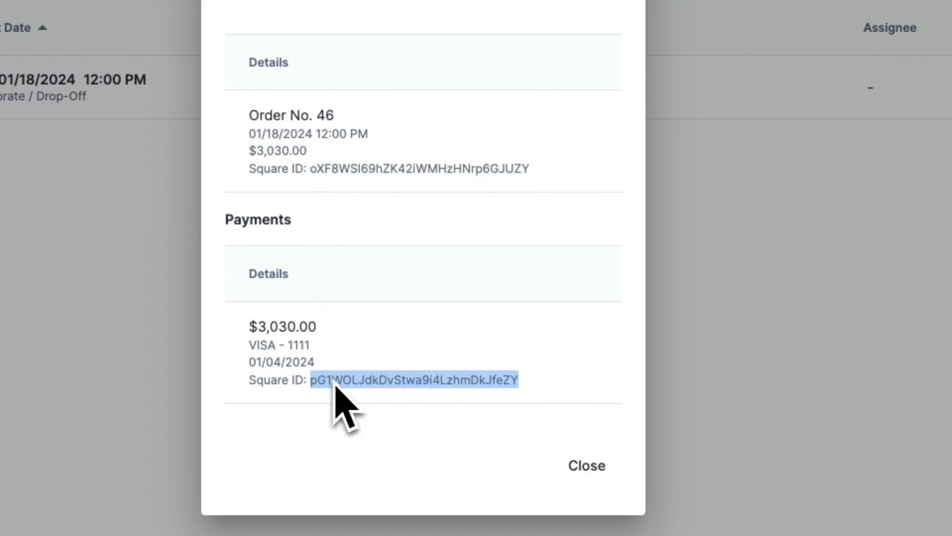
left_click(260, 186)
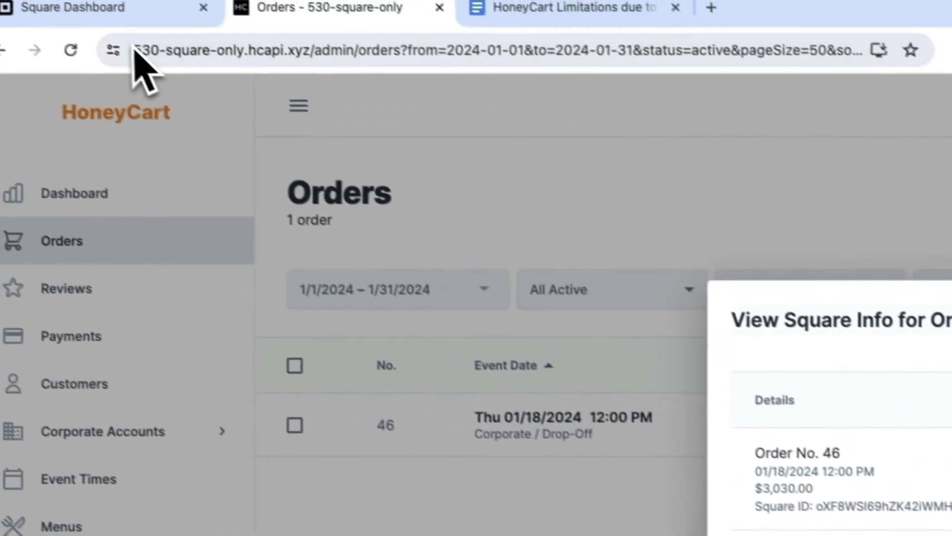
- Switch to the Square Dashboard and open the order for 1,000 Spice Rubbed Wings from the list of all orders
left_click(116, 15)
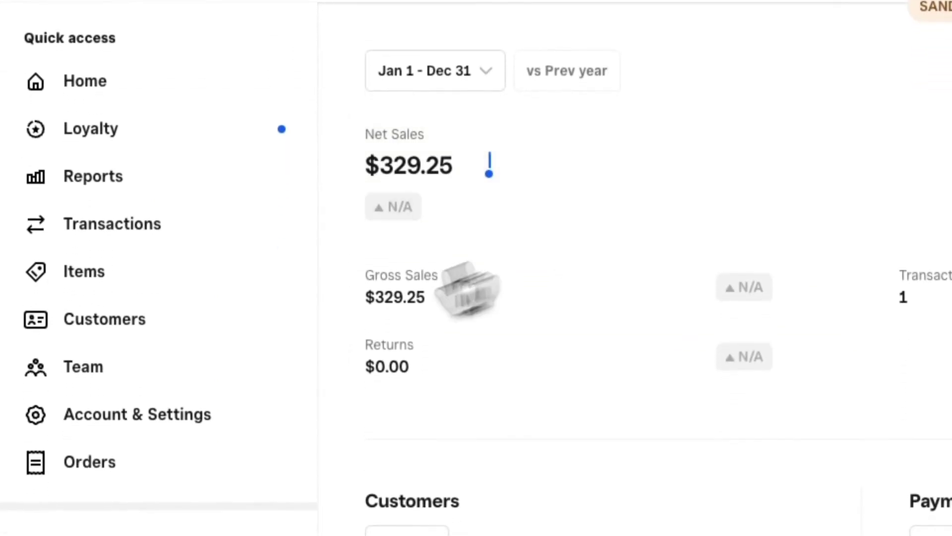
left_click(106, 462)
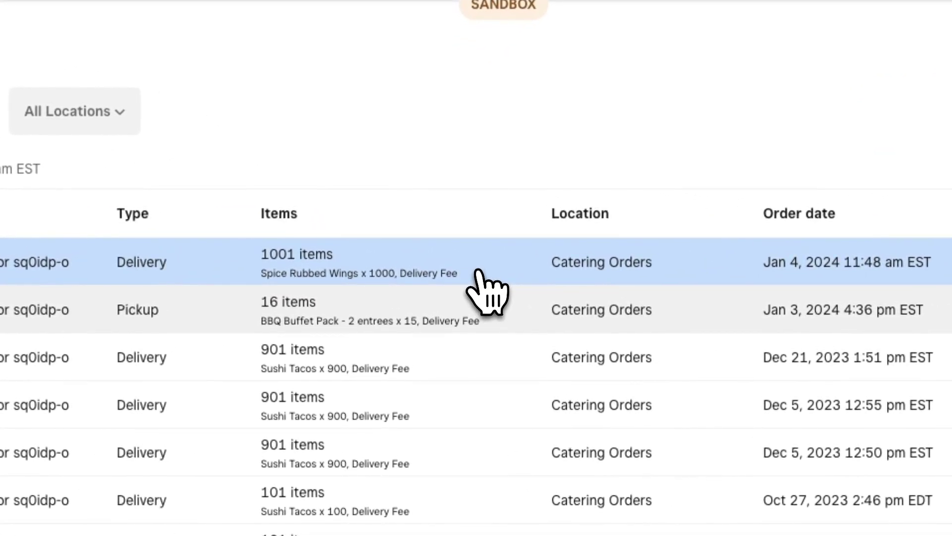
left_click(478, 272)
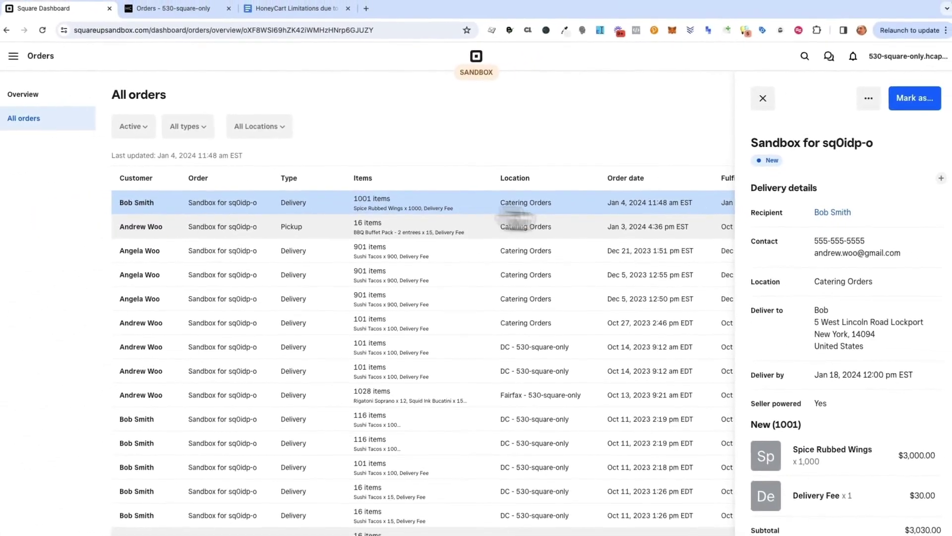
- Review the Square order's items, delivery fee, total, payment and activity details
scroll(763, 417, "down", 2)
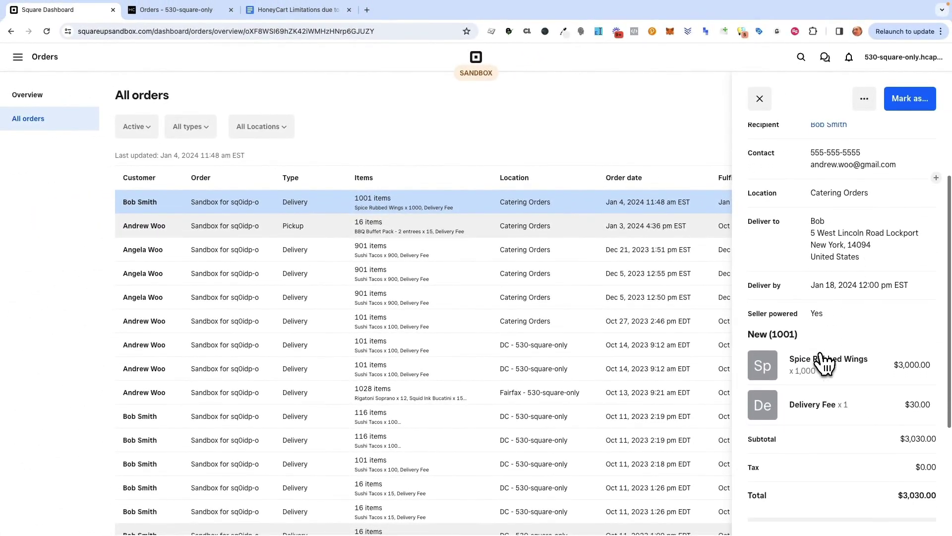
scroll(928, 357, "down", 3)
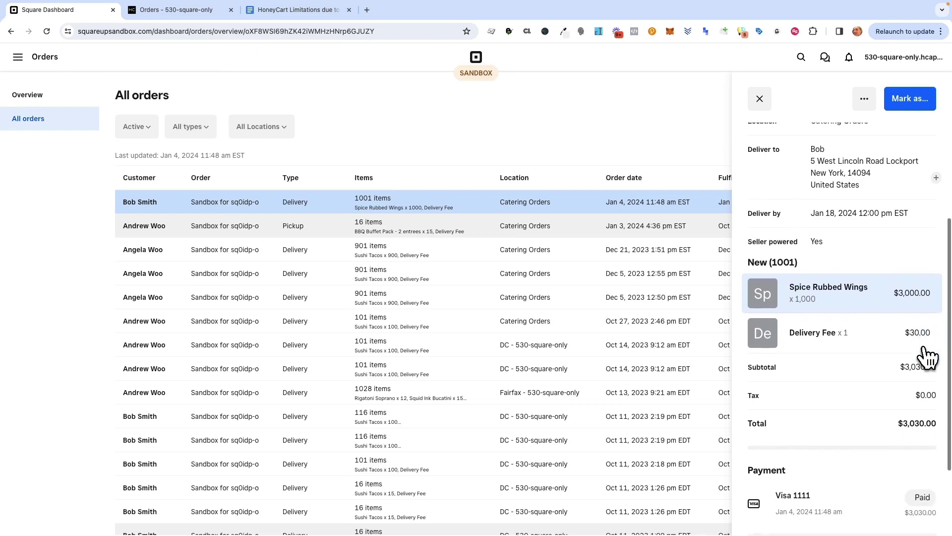
scroll(918, 342, "down", 1)
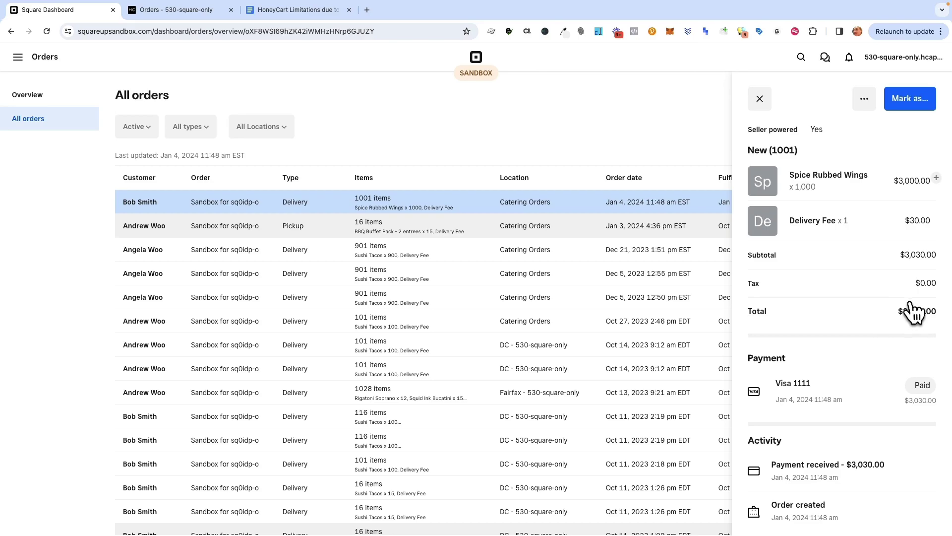
scroll(912, 310, "down", 1)
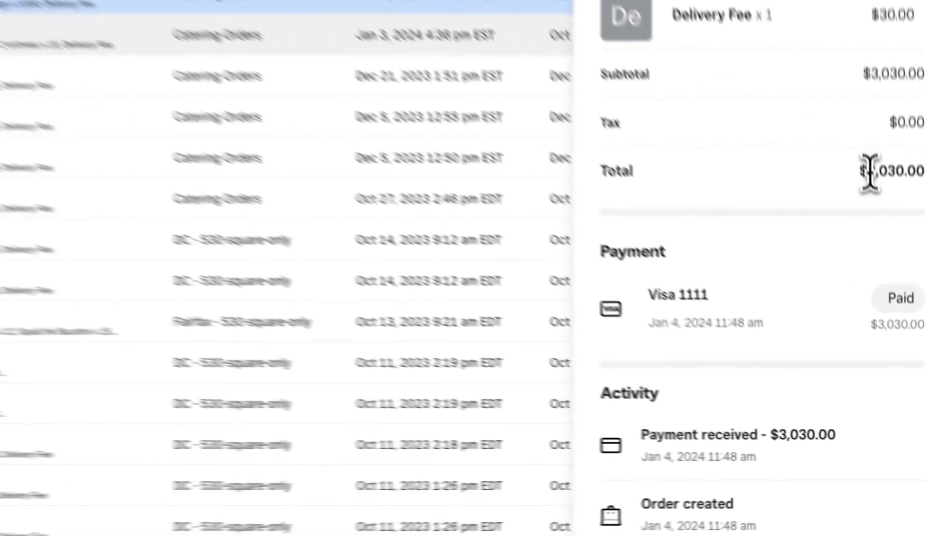
left_click_drag(908, 304, 933, 304)
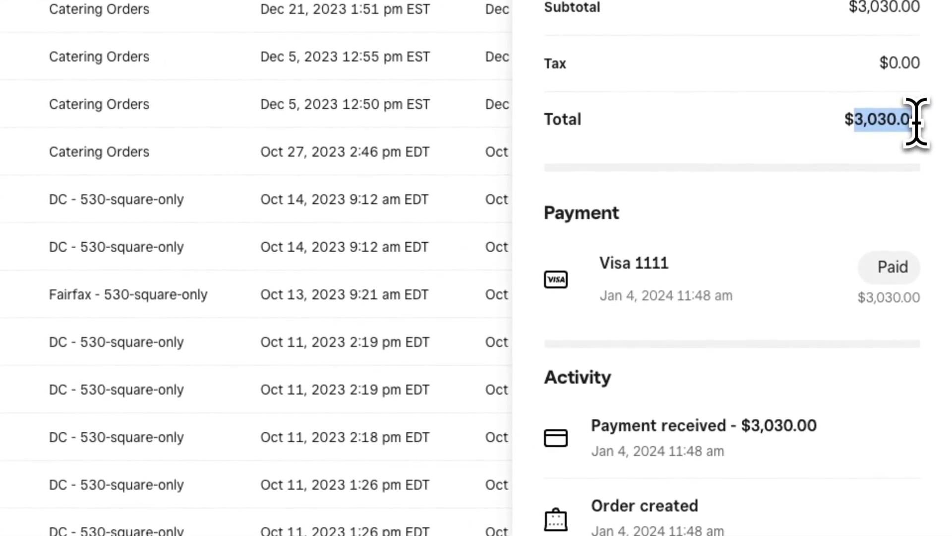
scroll(853, 121, "down", 1)
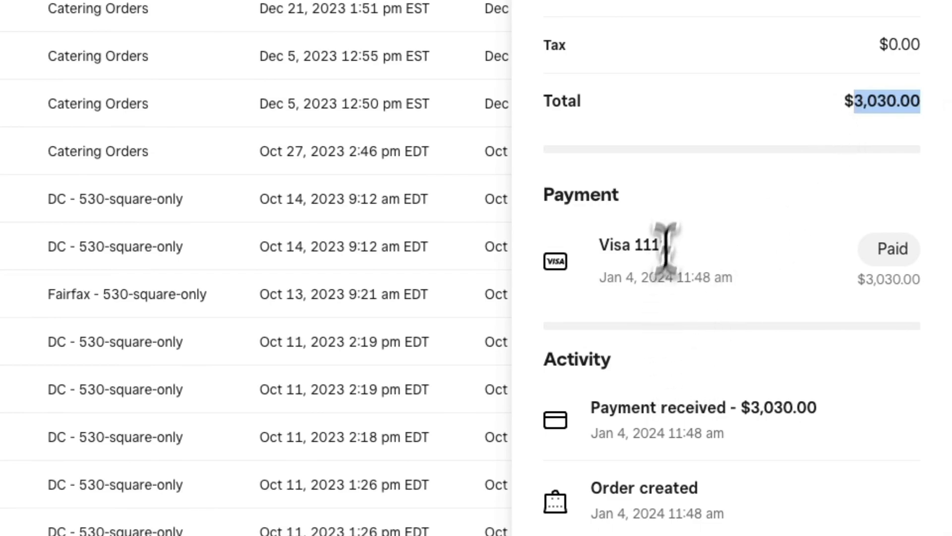